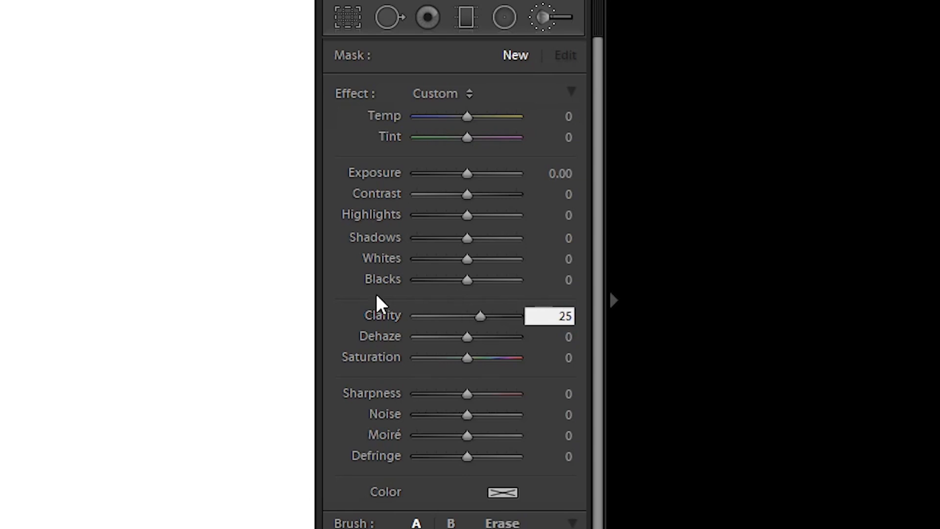
- Set the new Adjustment Brush effect to Clarity 25 and Highlights -20
key(Return)
click(567, 215)
text(-20)
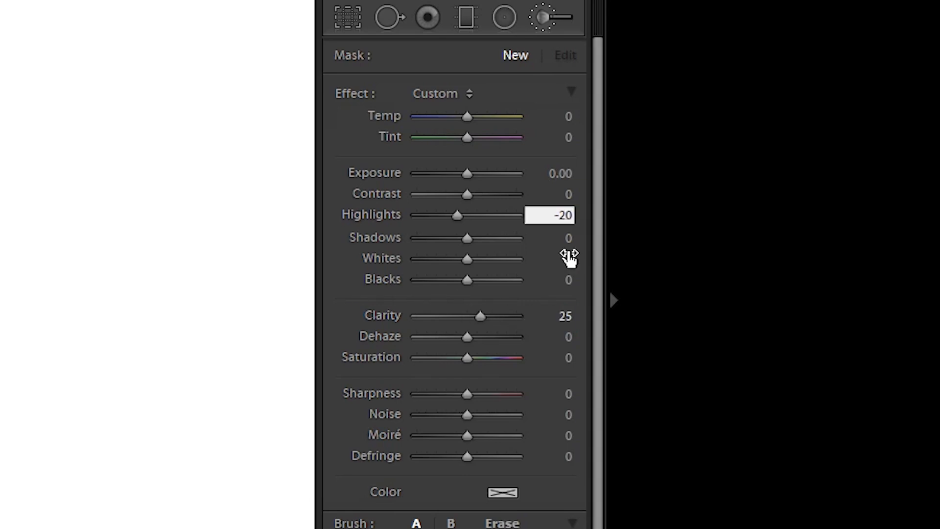
key(Return)
- Paint the brush adjustment over both eyes and eyebrows of the smiling bride at brush size 3, viewing her face up close
key(z)
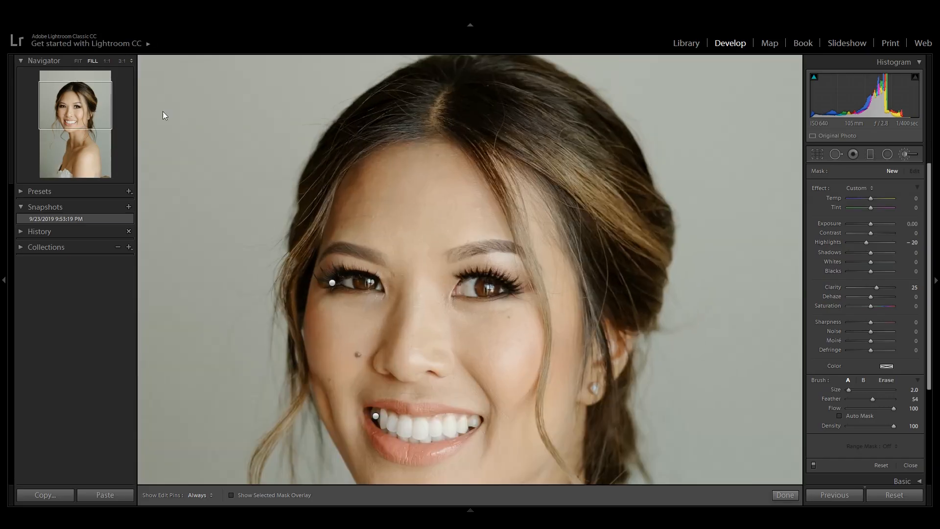
key(bracketright)
drag(377, 276, 328, 282)
drag(453, 277, 512, 288)
drag(386, 260, 329, 250)
drag(451, 254, 511, 248)
key(z)
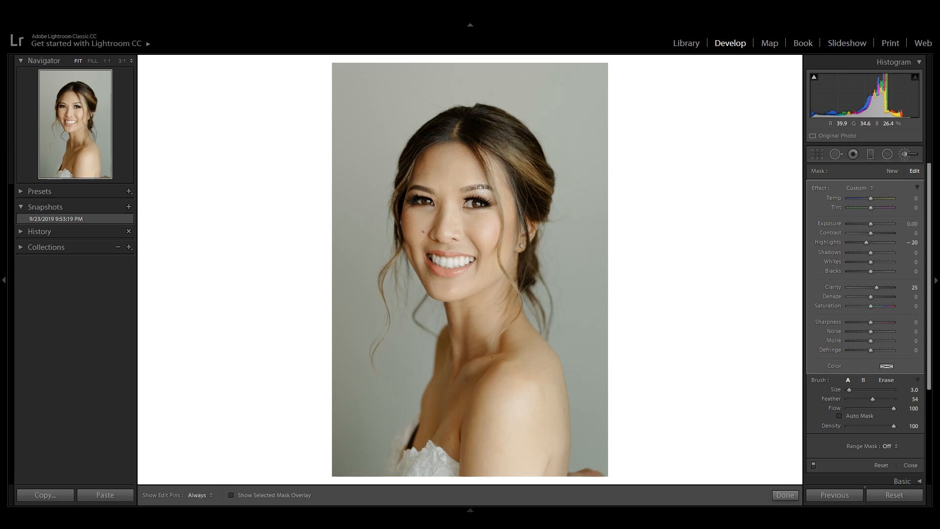
key(bracketleft)
key(bracketright)
key(bracketright)
key(bracketright)
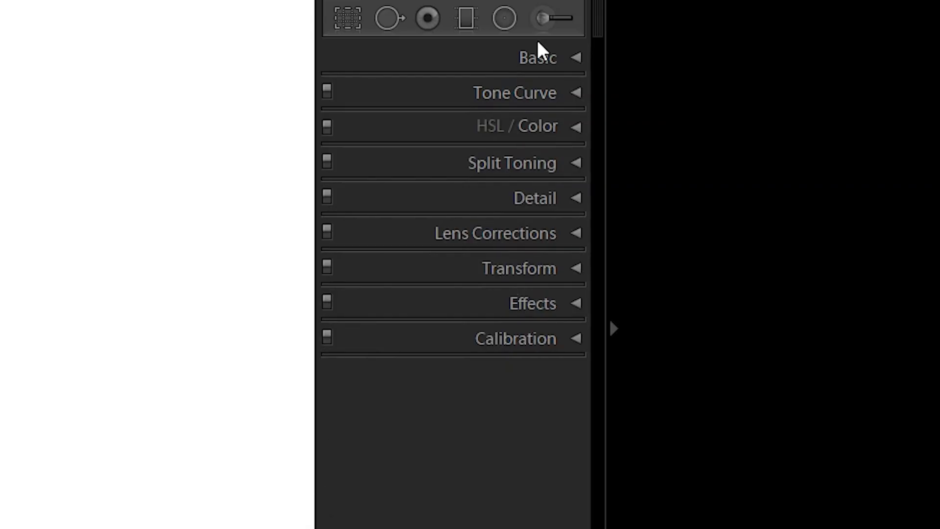
- Lower the Basic Highlights on the portraits, compare before and after, and set the rooftop couple's Highlights to -30
click(541, 58)
key(Down)
key(Down)
key(Down)
key(Down)
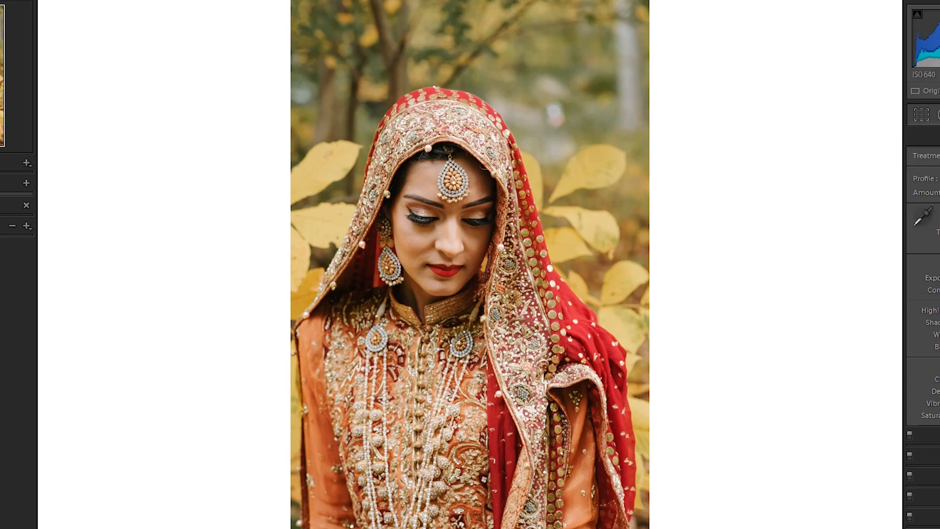
key(Down)
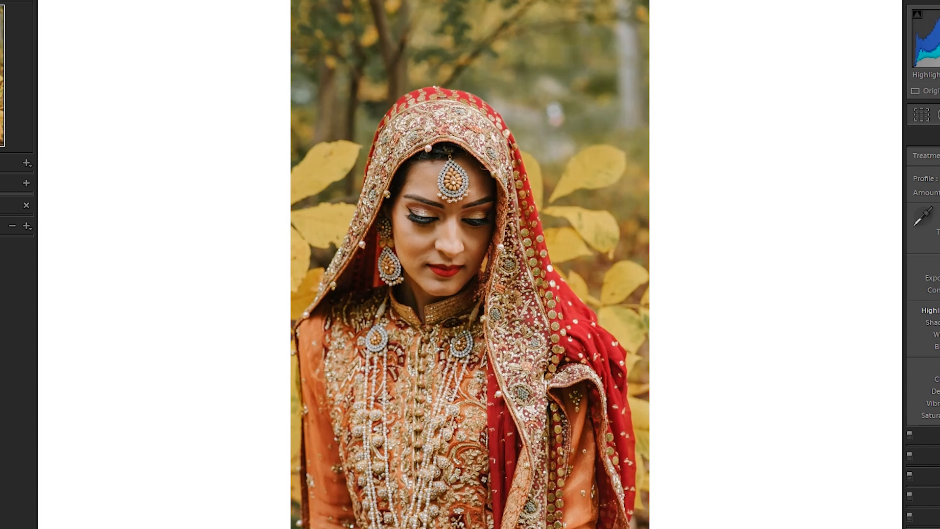
key(backslash)
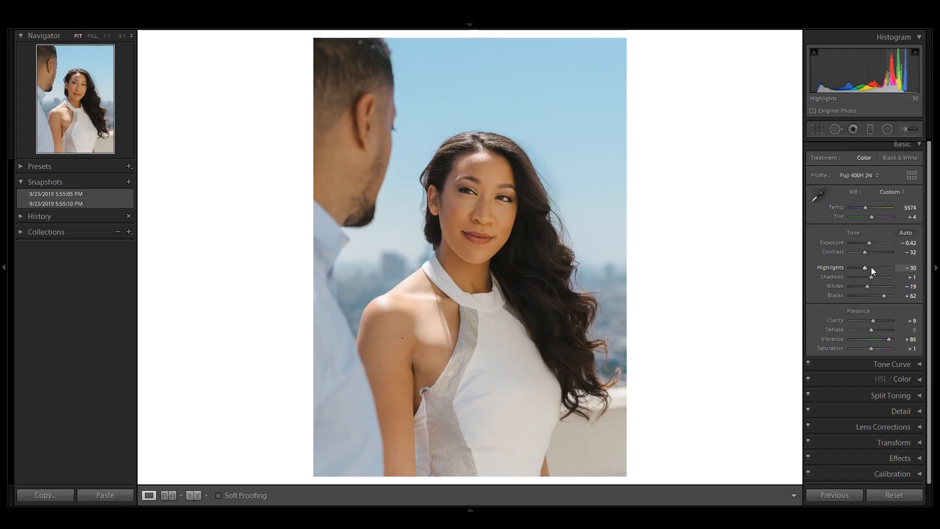
key(Down)
- Raise the Lights region of the tone curve on the rooftop couple photo
click(892, 363)
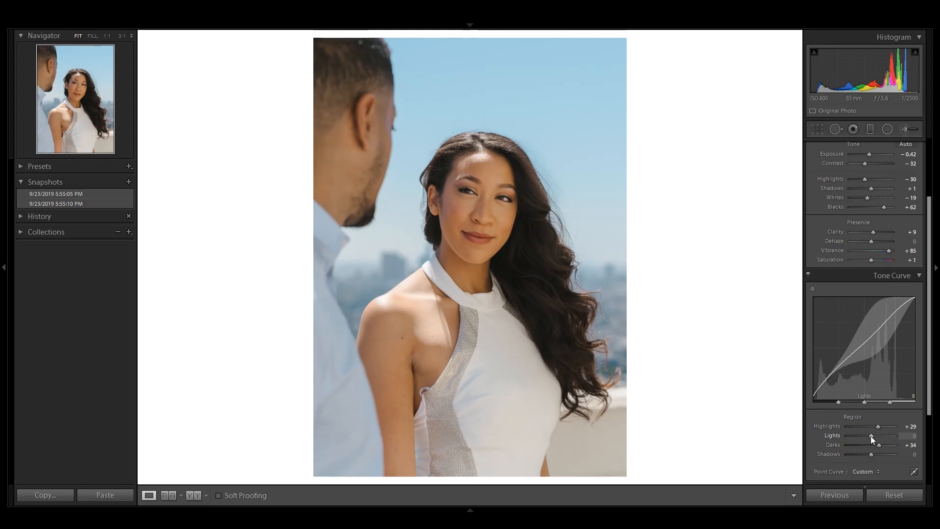
key(Up)
key(Up)
key(Up)
key(Up)
key(Up)
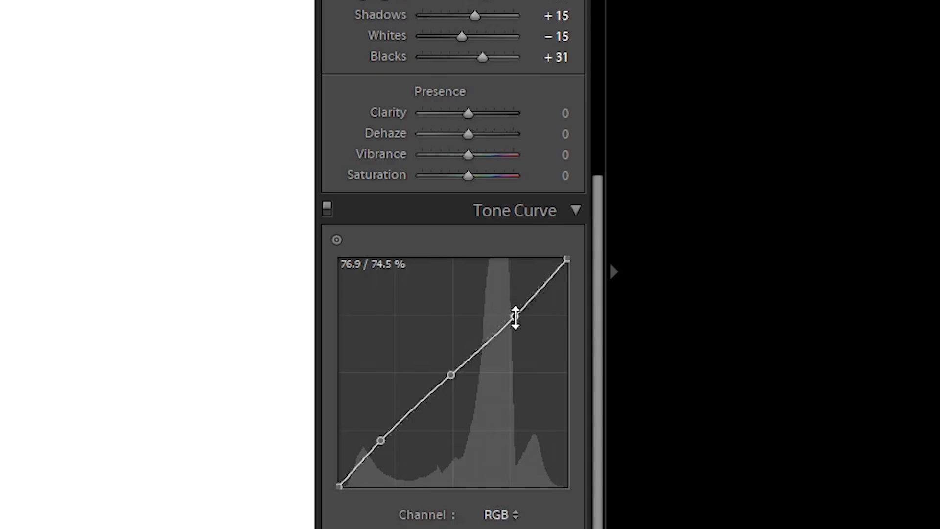
- Raise the upper RGB curve point on the lace-dress portrait and set the indoor couple's tone-curve Lights to +15
drag(515, 317, 507, 312)
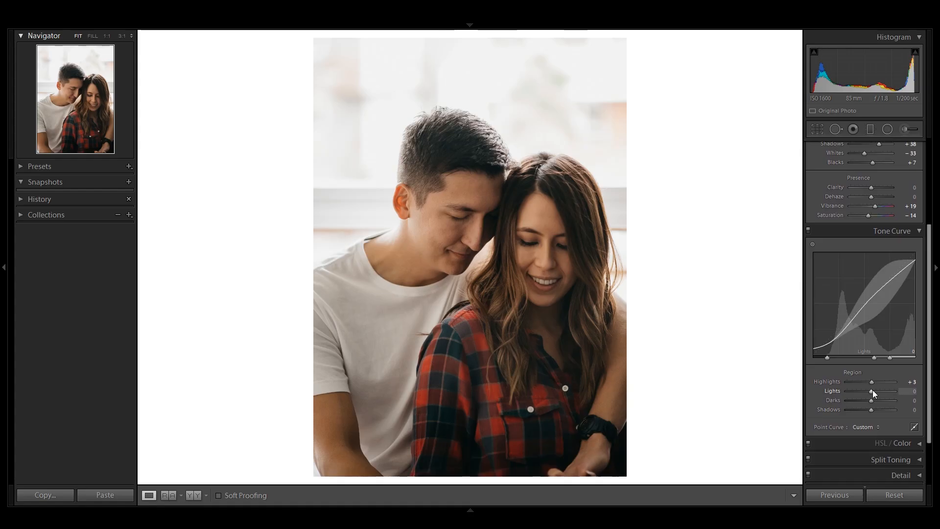
key(Up)
key(Up)
key(Up)
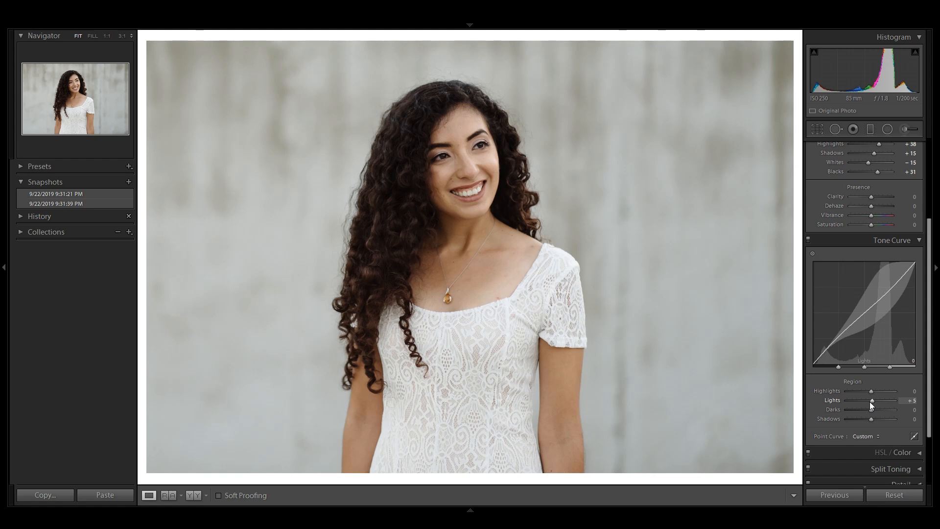
- Adjust the tone-curve Lights slightly on the lace-dress, red-veil and smiling bare-shouldered bride portraits
key(Up)
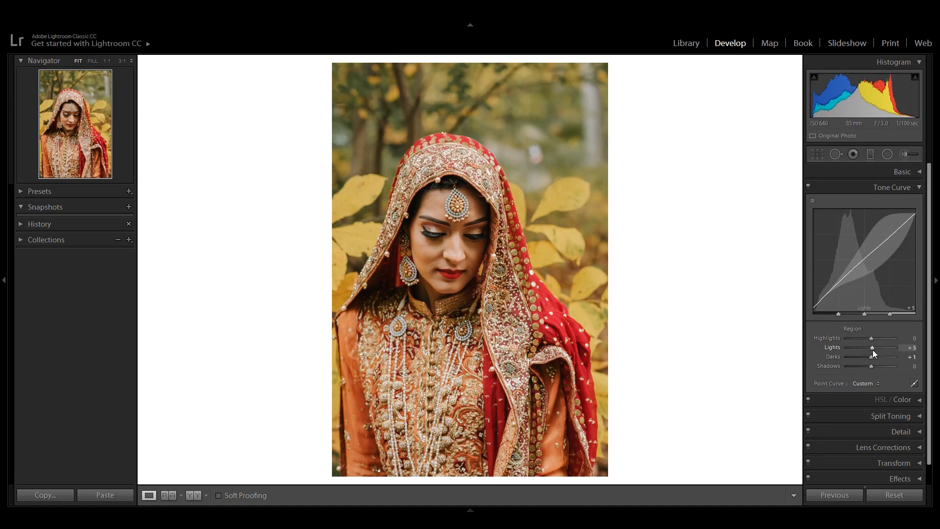
key(Up)
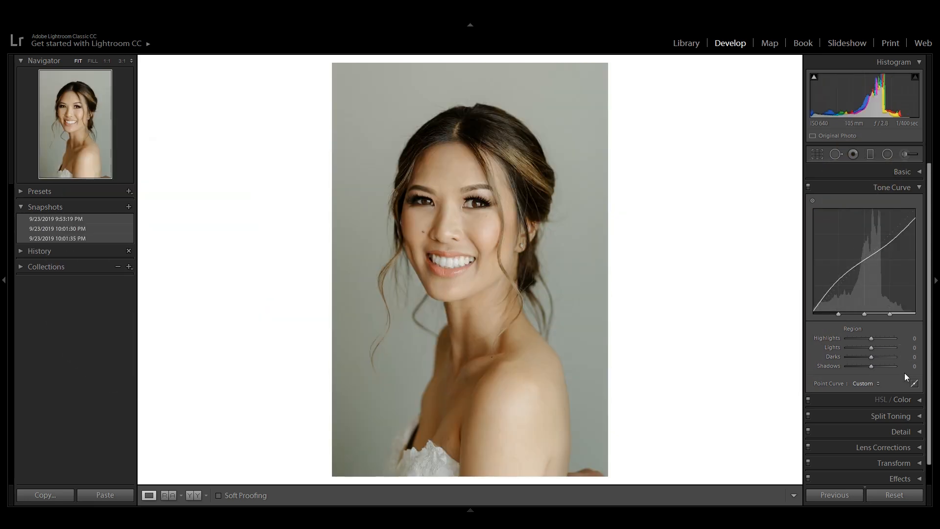
key(Up)
key(Up)
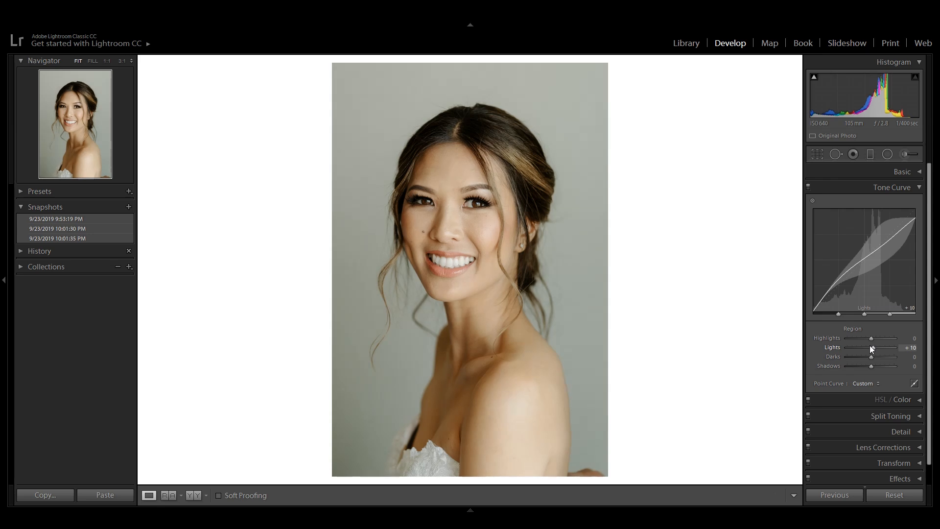
key(Down)
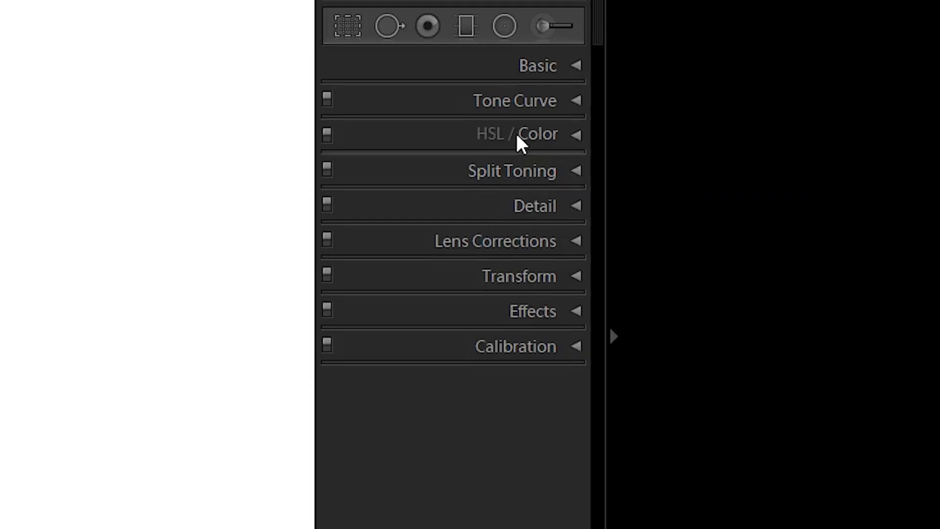
- Lower the Orange luminance on the rooftop couple photo and raise it slightly on the lace-dress portrait
click(516, 133)
click(382, 166)
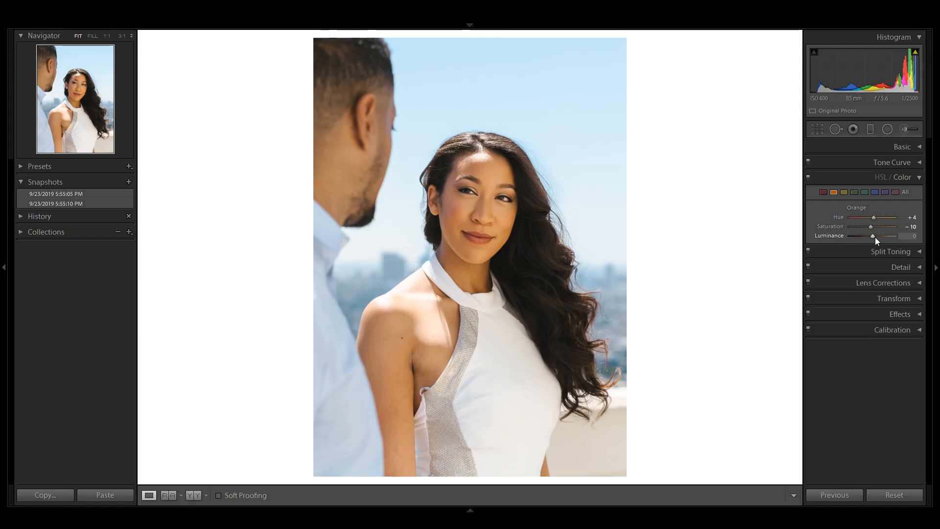
key(Down)
key(Down)
key(Down)
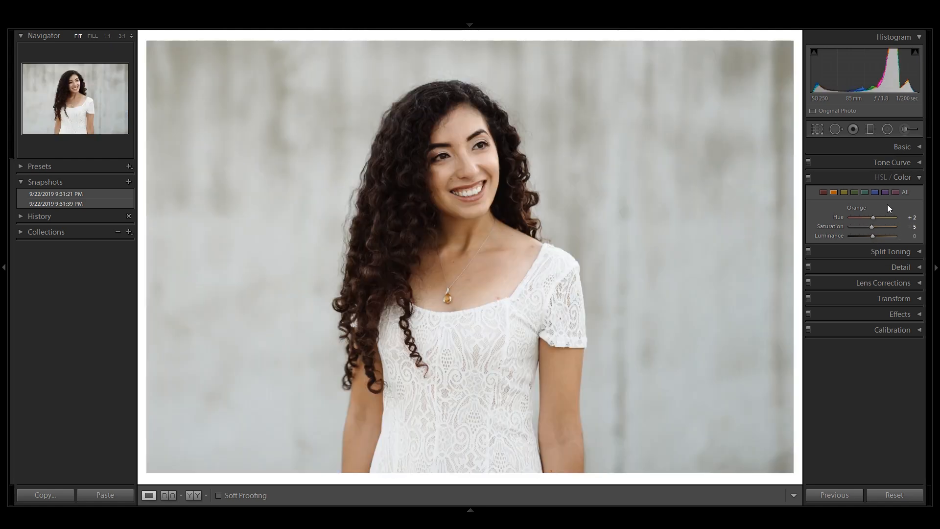
drag(871, 233, 878, 234)
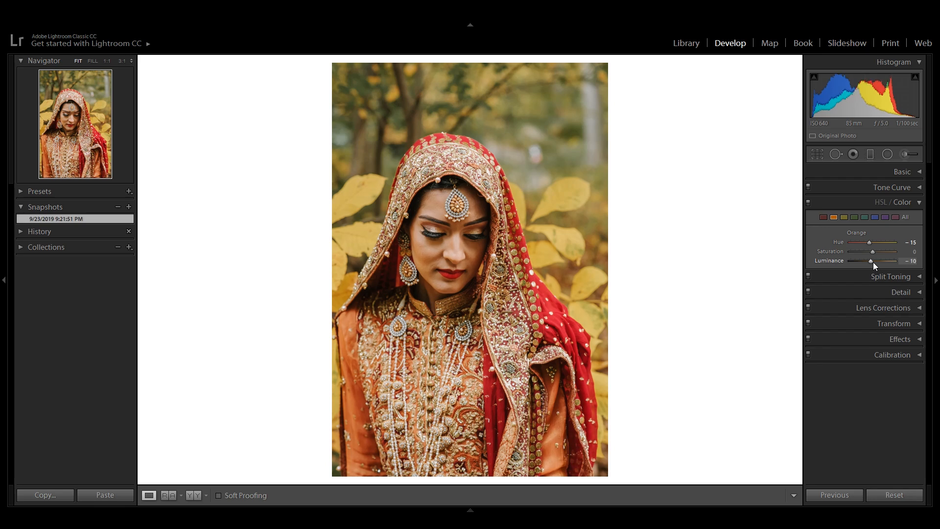
- Set the red-veil portrait's Orange Luminance to -20 and Saturation to -15, and save the result as a new snapshot
key(Down)
key(Down)
key(Down)
key(Down)
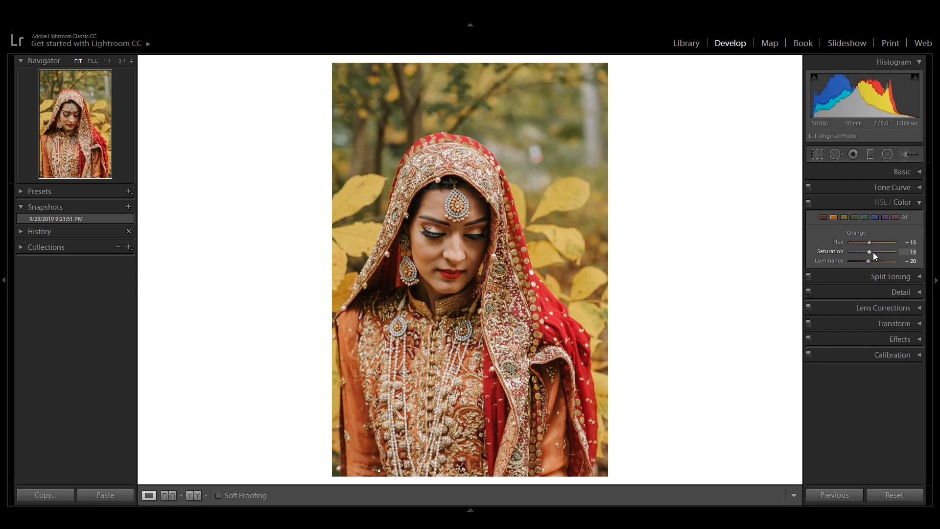
click(128, 207)
click(631, 458)
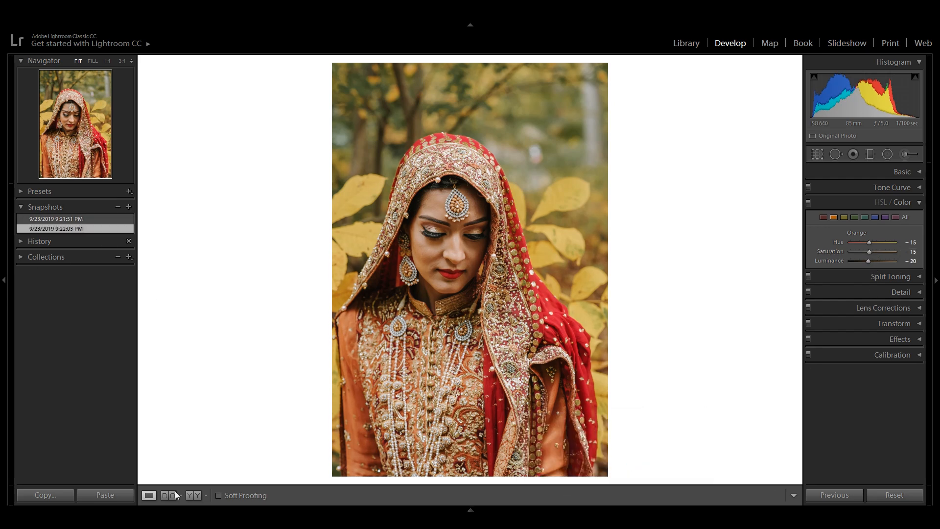
- Review the tone curve's Lights settings on the red-veil portrait and the indoor couple photo
click(905, 202)
click(897, 188)
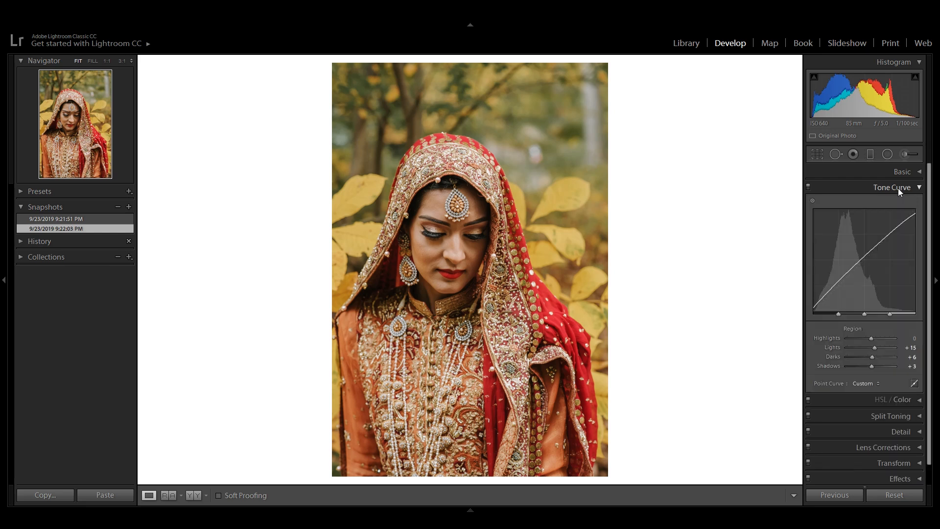
scroll(874, 345, up, 5)
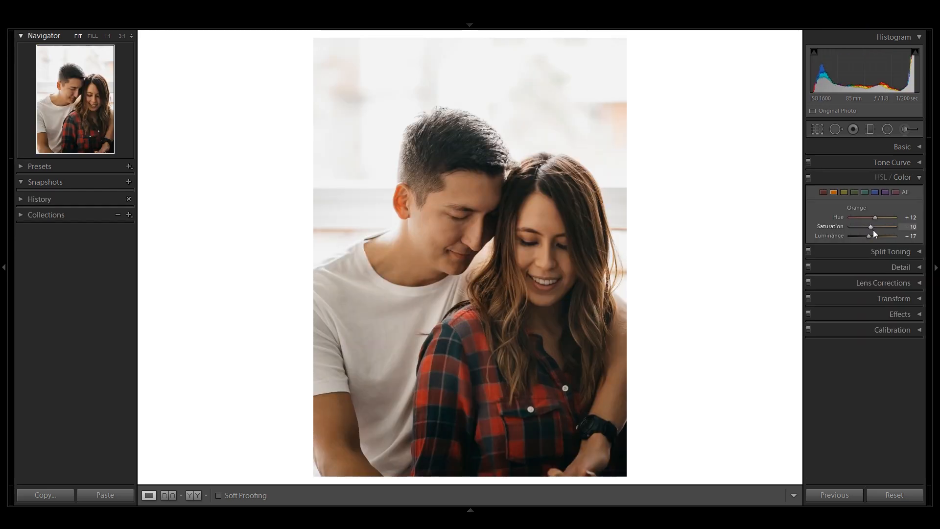
click(899, 163)
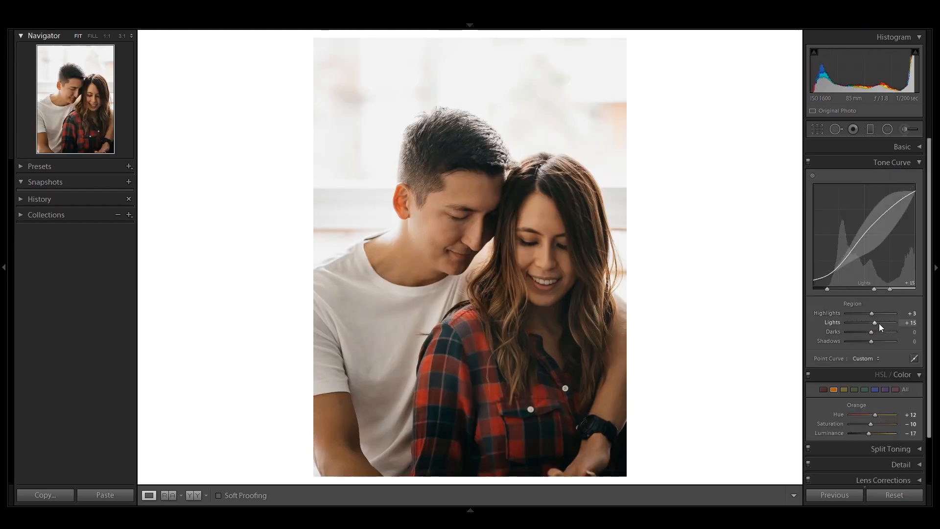
scroll(874, 322, up, 5)
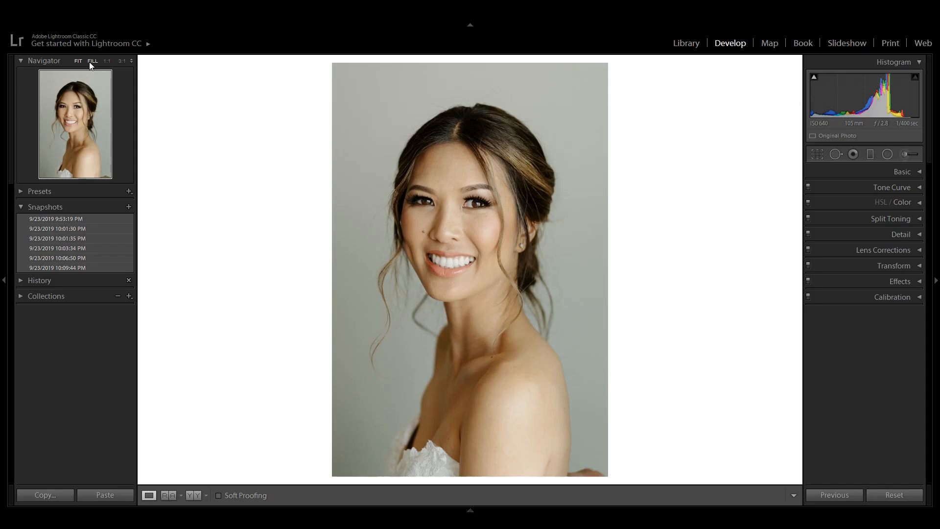
- Zoom the smiling bride and red-veil portraits to Fill and activate the Adjustment Brush on each
click(91, 62)
click(905, 155)
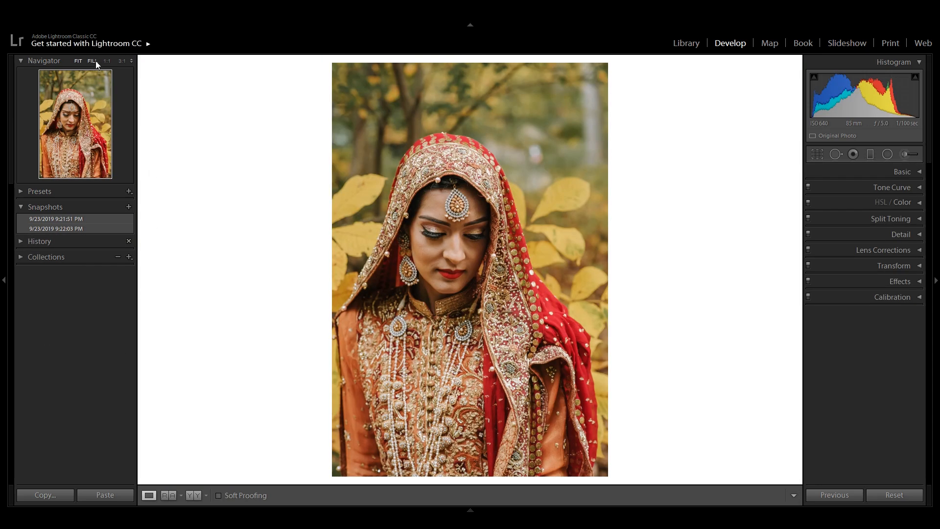
click(95, 61)
click(905, 155)
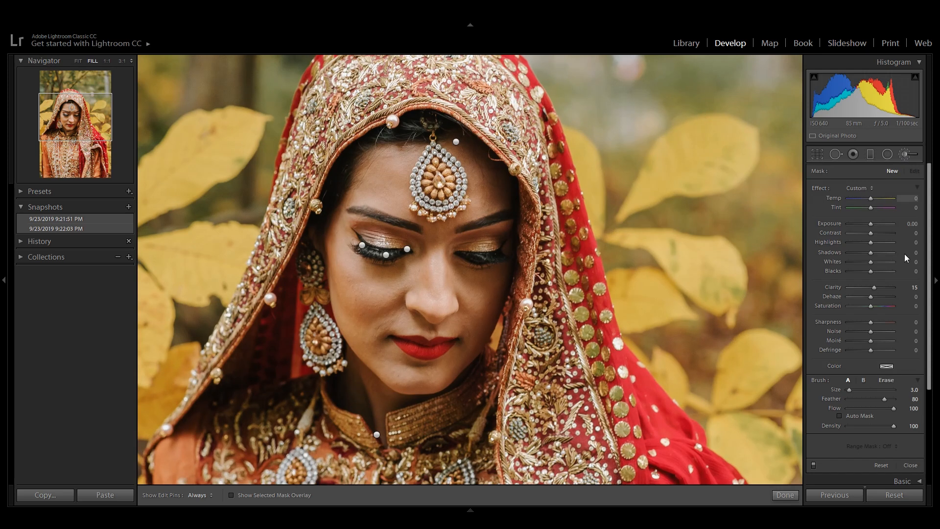
- Set the new brush effect to Clarity -45 and Sharpness 25 for softening the red-veil bride's skin
click(913, 288)
text(0)
key(Return)
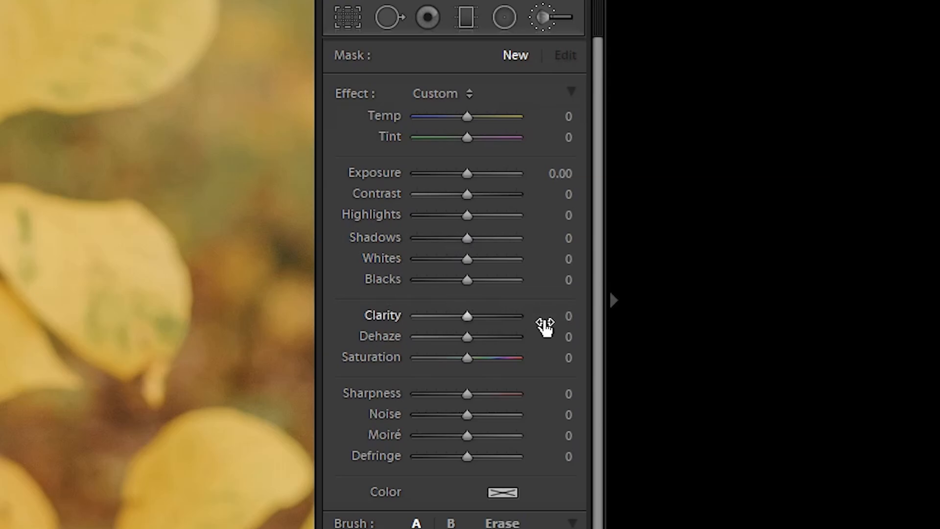
click(545, 318)
text(-45)
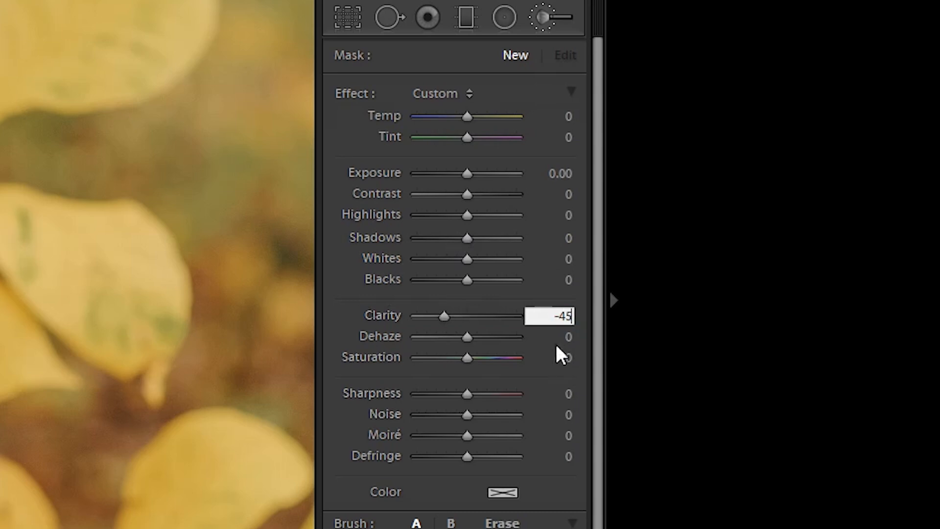
click(555, 395)
text(25)
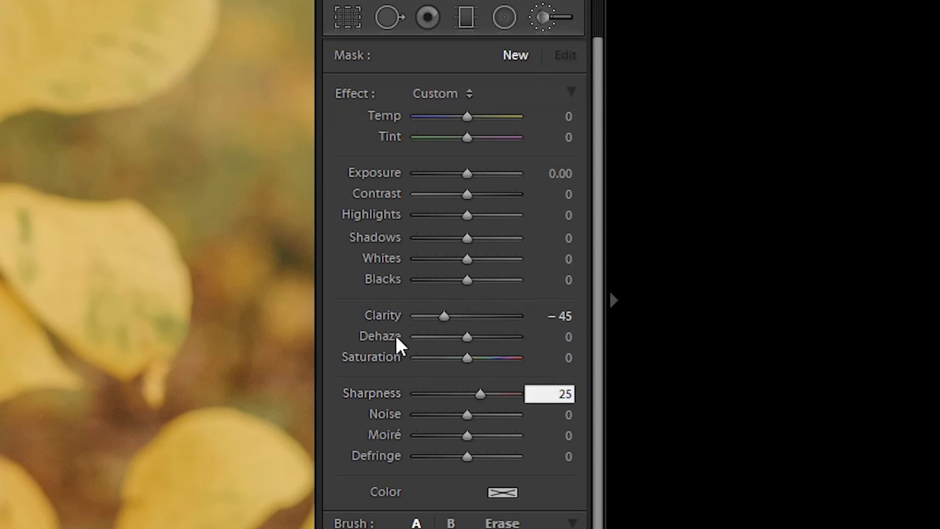
key(Return)
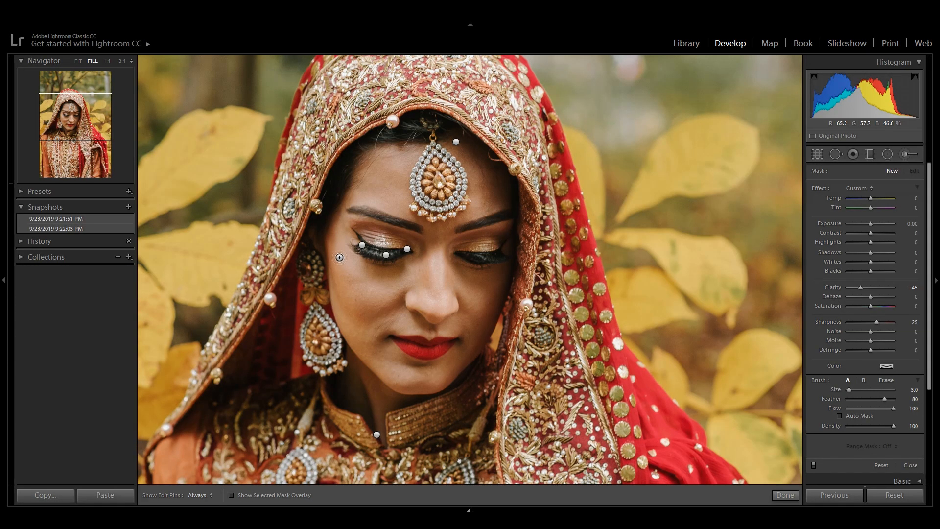
- Paint the skin-softening adjustment between the eyebrow and lashes on the earring side of the red-veil bride's face, resizing the brush as needed
key(bracketright)
key(bracketright)
key(bracketright)
key(h)
key(bracketleft)
key(bracketleft)
key(bracketleft)
drag(410, 235, 349, 226)
key(bracketright)
key(bracketright)
key(bracketleft)
key(bracketleft)
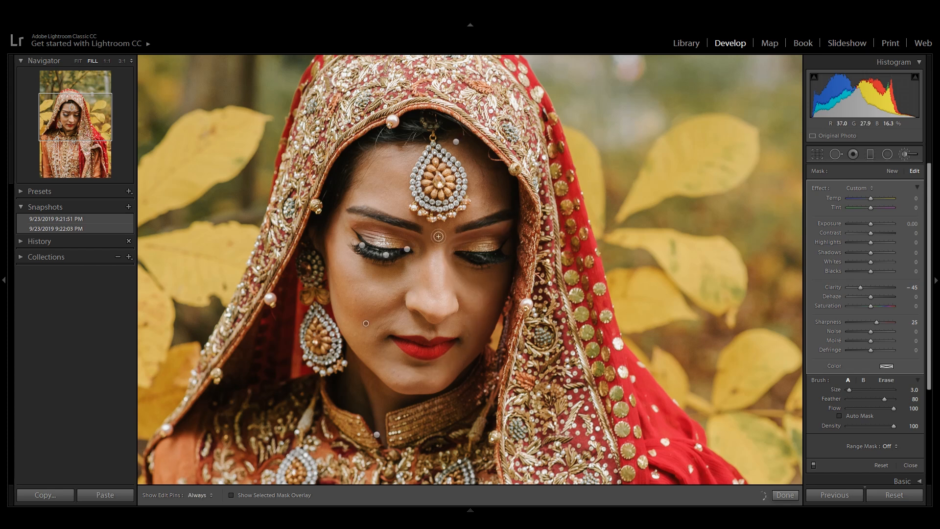
- Hide the edit pins and paint the softening over the cheek beside the bride's mouth with brush size 4
key(bracketright)
key(bracketright)
key(bracketright)
key(h)
key(bracketleft)
key(bracketleft)
key(bracketleft)
key(h)
key(bracketright)
mouse_move(371, 343)
mouse_down()
mouse_move(378, 358)
mouse_move(392, 357)
mouse_move(370, 344)
mouse_move(392, 320)
mouse_up()
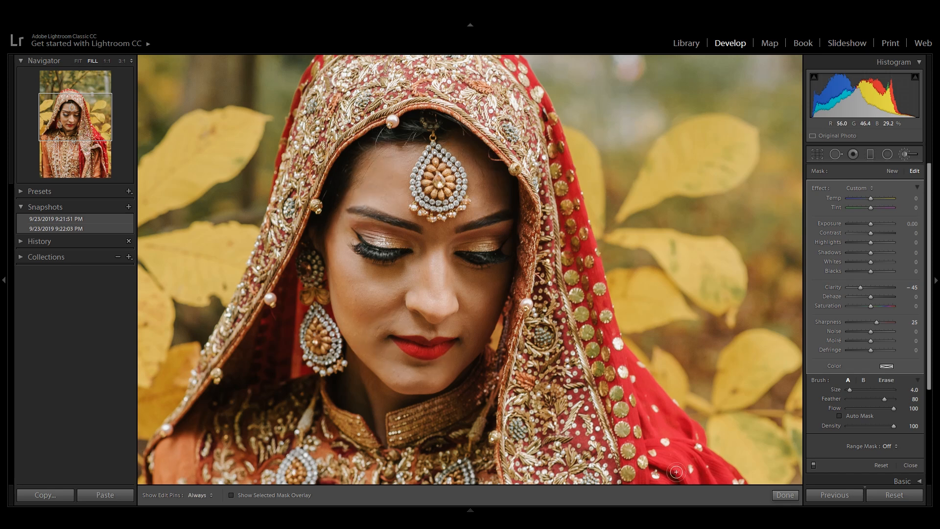